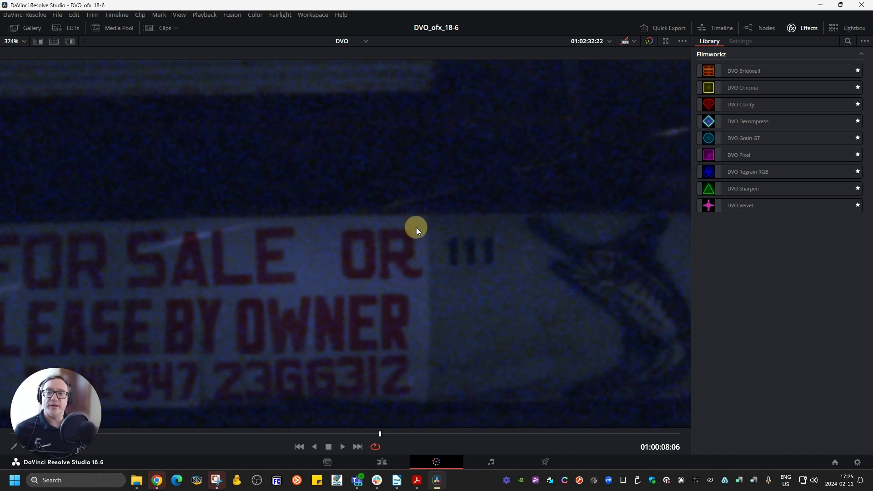
Play the night-street clip to watch the noise, centring the sign in the viewer.
key(space)
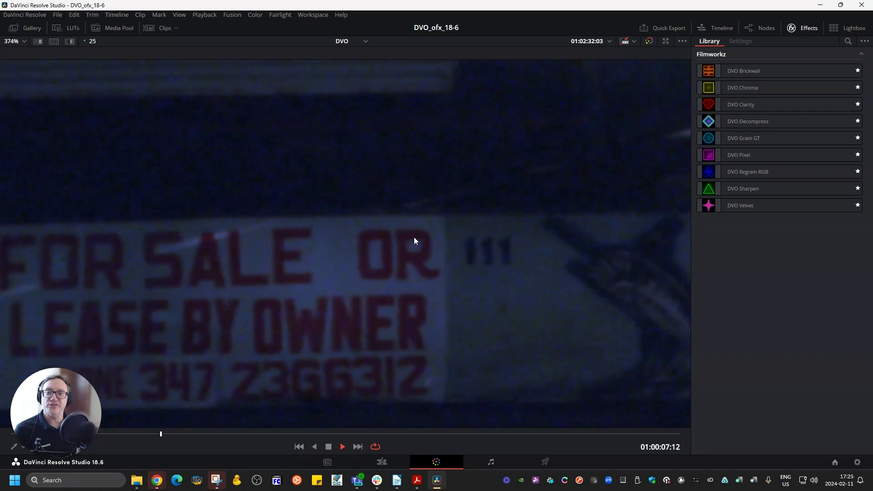
scroll(417, 241, up, 2)
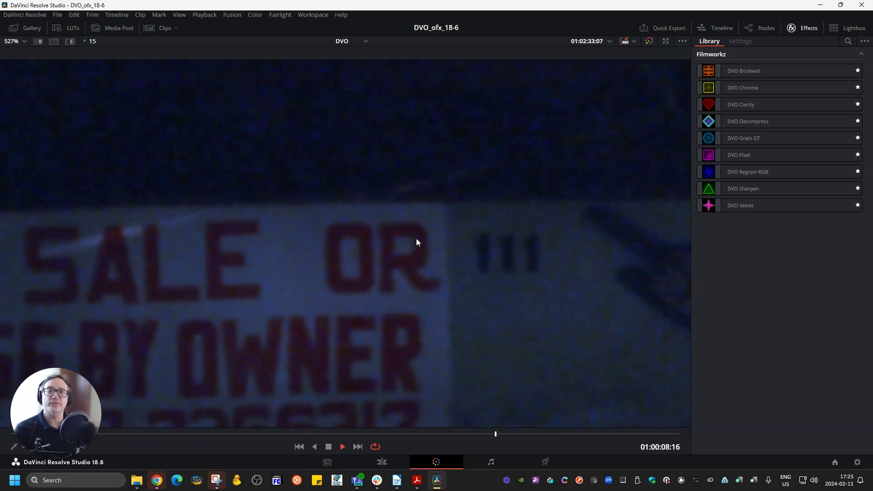
key(space)
scroll(413, 239, down, 5)
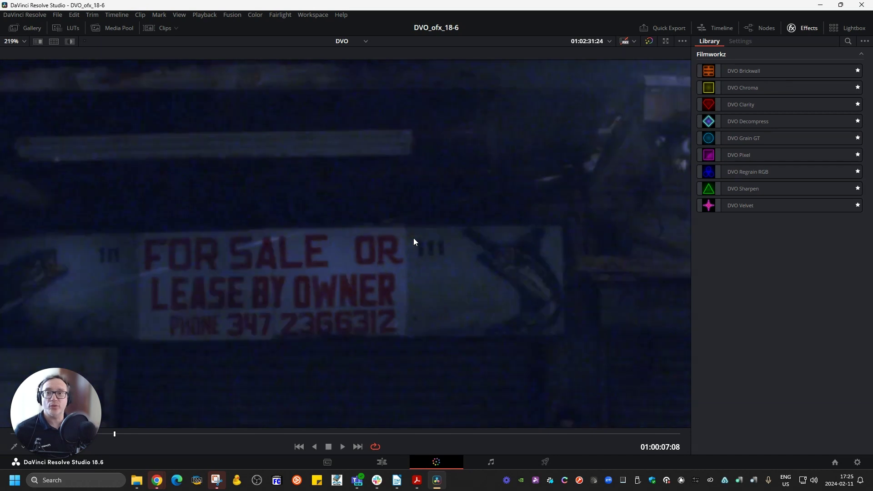
drag(336, 234, 380, 225)
scroll(380, 227, up, 3)
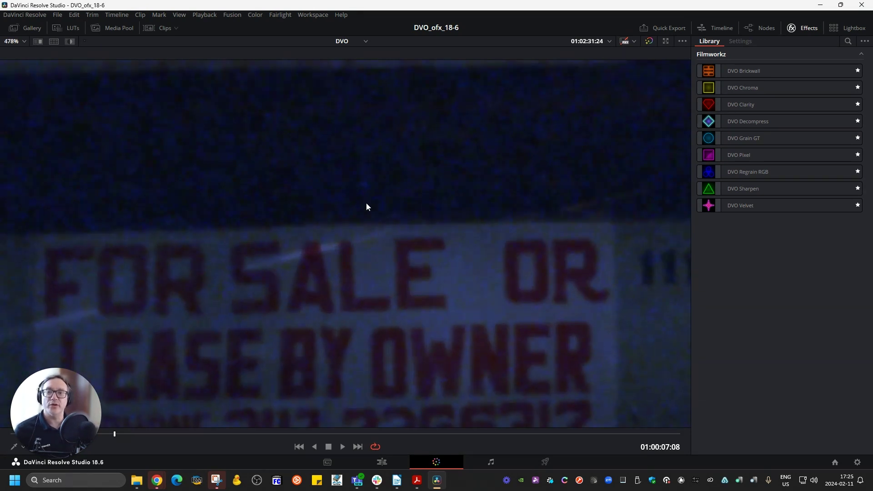
key(space)
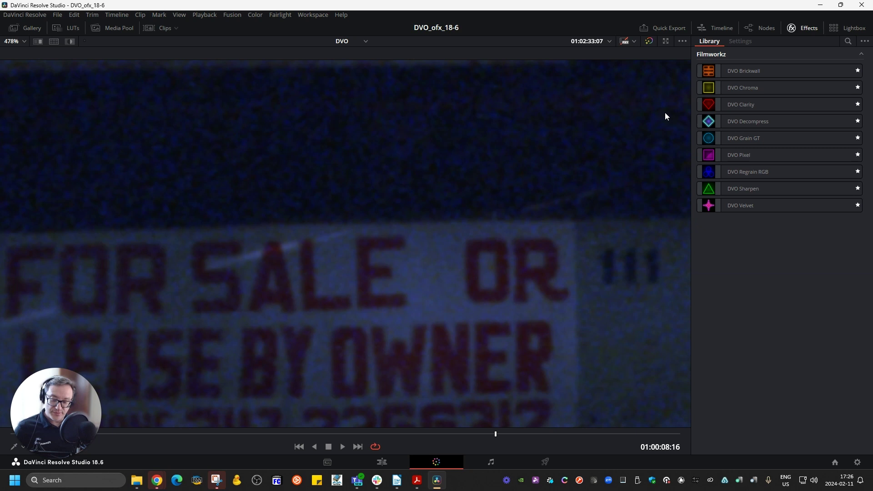
Add DVO Grain GT from the Effects Library as the first node, ahead of DVO Clarity.
key(alt+f)
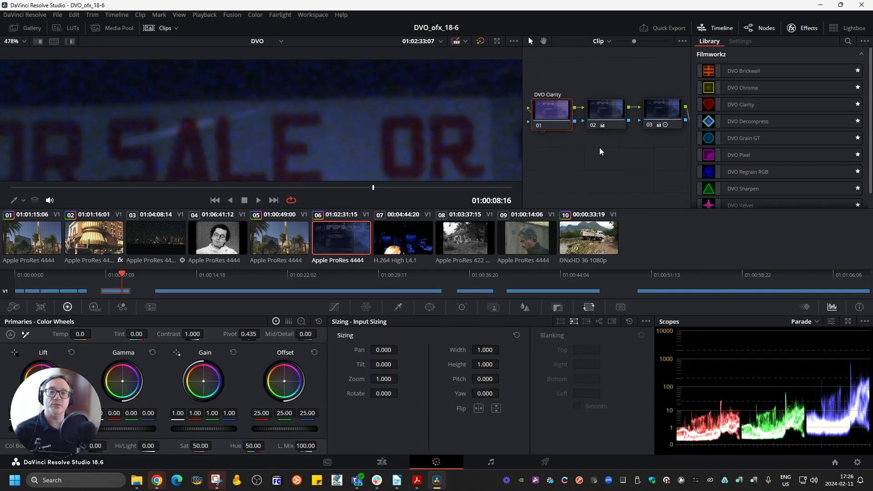
key(alt+f)
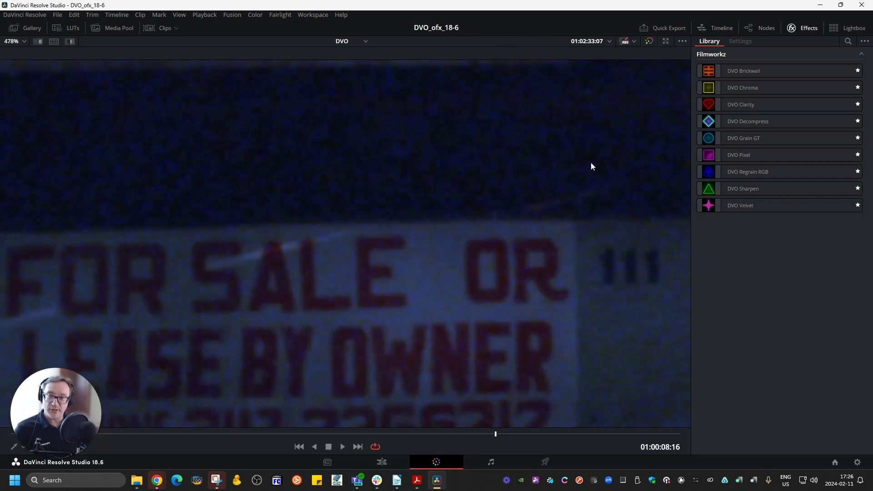
click(765, 25)
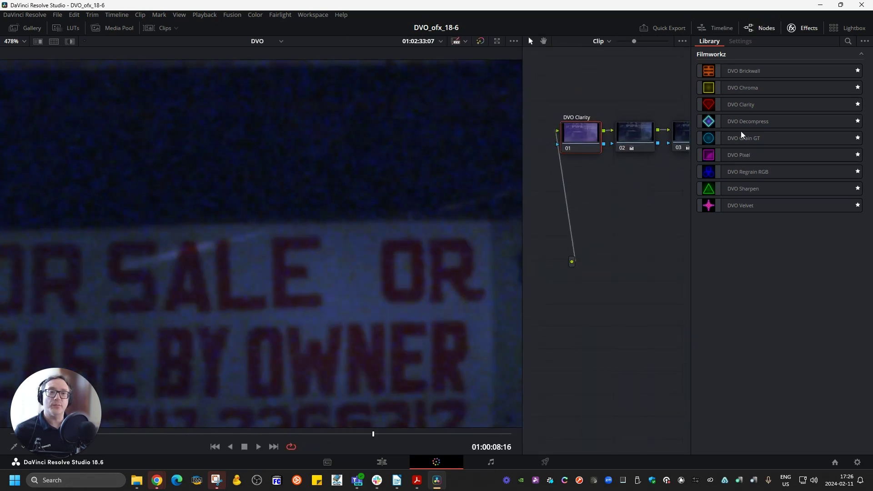
drag(757, 139, 509, 204)
drag(564, 204, 564, 204)
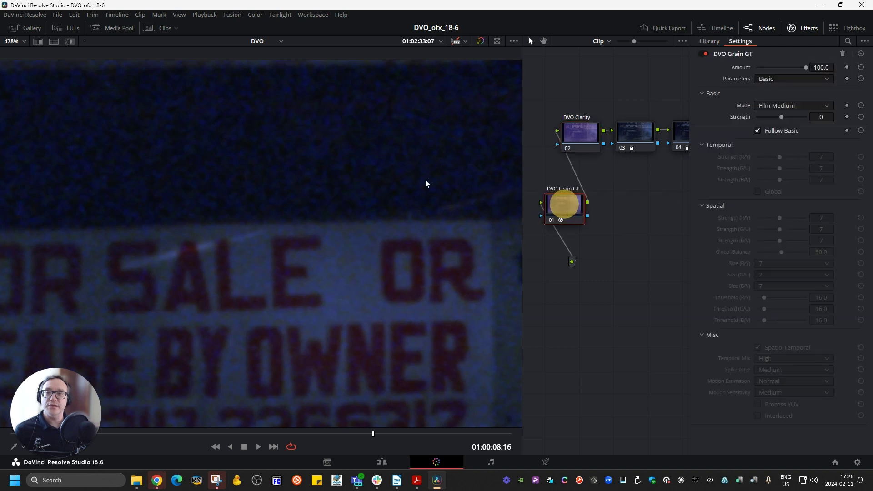
scroll(376, 114, up, 3)
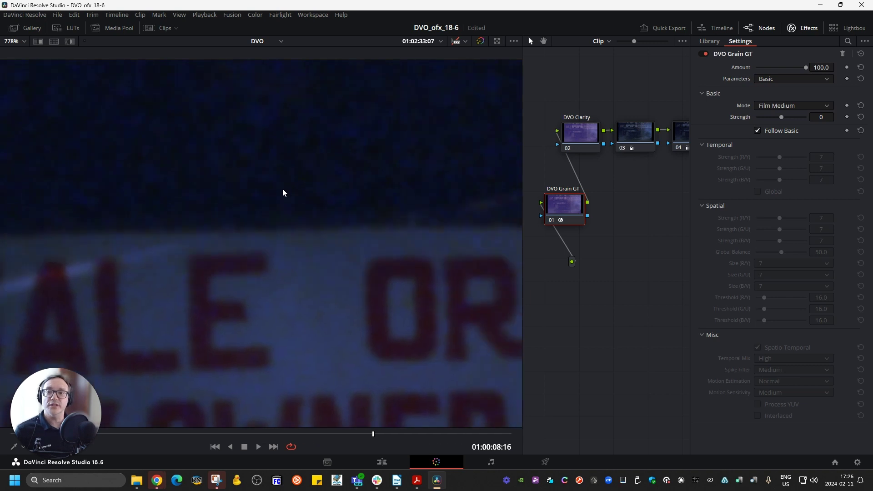
Try the Video (Progressive) denoise mode in DVO Grain GT.
click(782, 108)
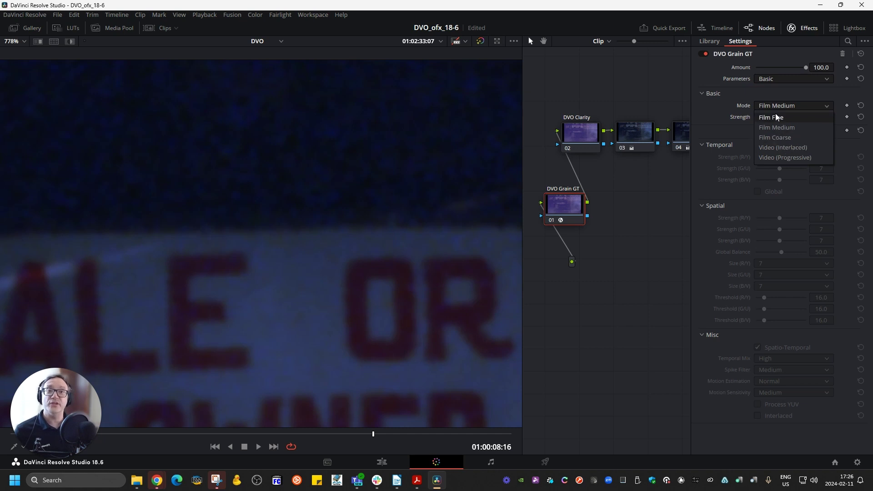
click(775, 97)
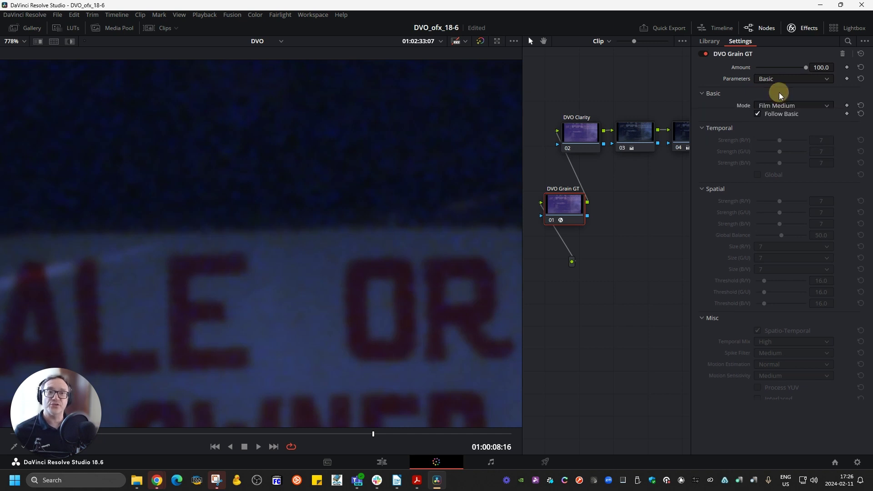
click(778, 108)
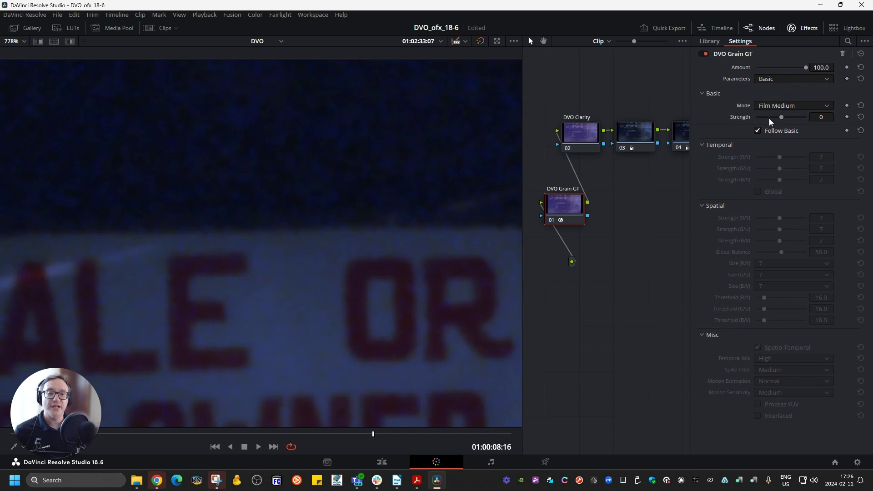
click(795, 106)
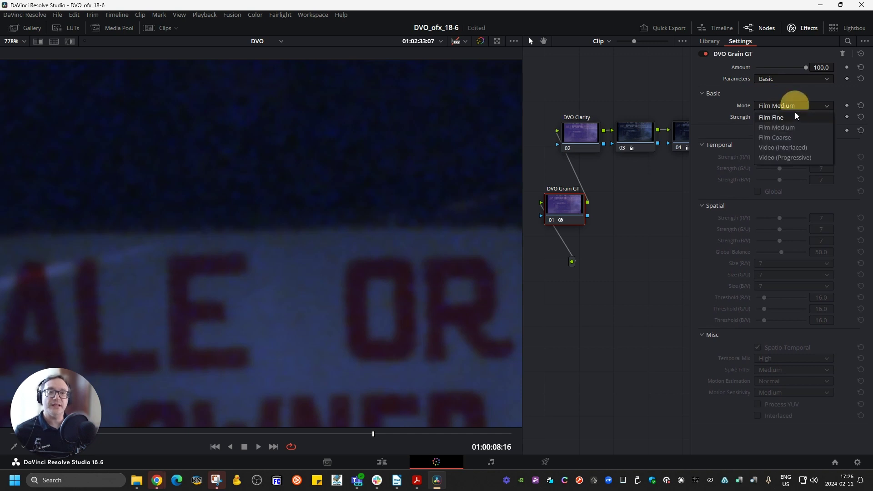
click(806, 162)
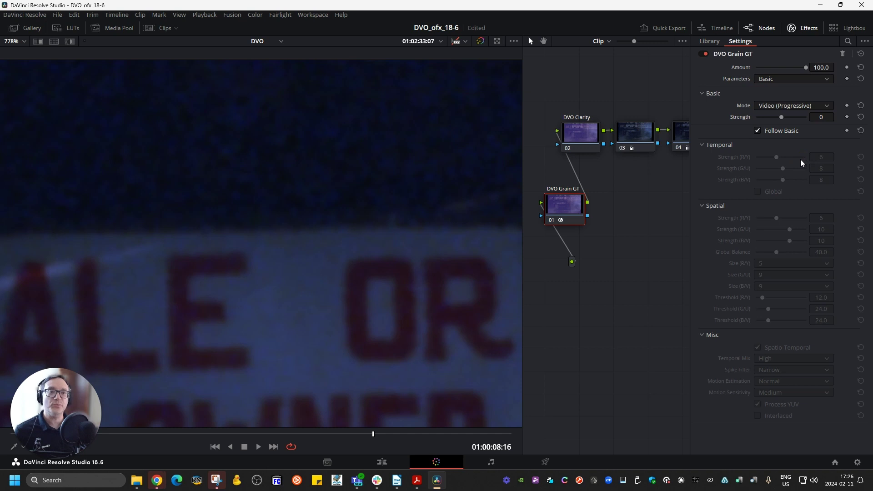
Try Film Coarse mode, then settle on Film Fine.
click(809, 108)
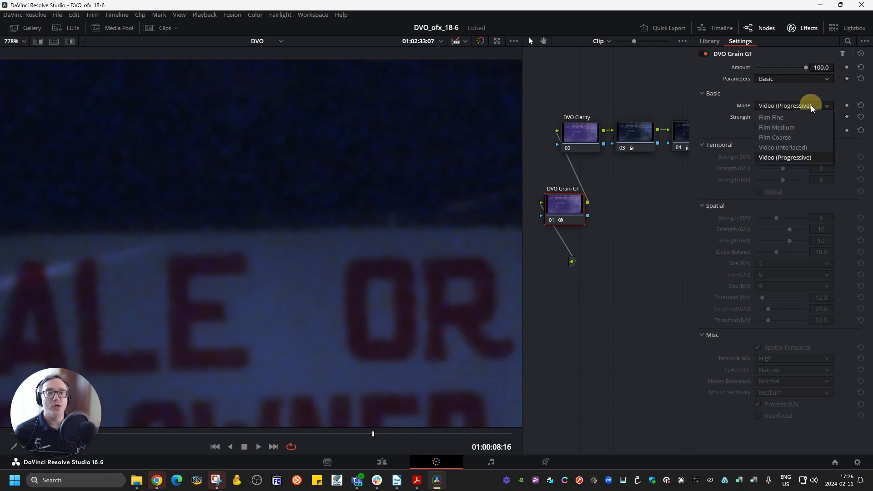
click(792, 137)
scroll(335, 195, up, 2)
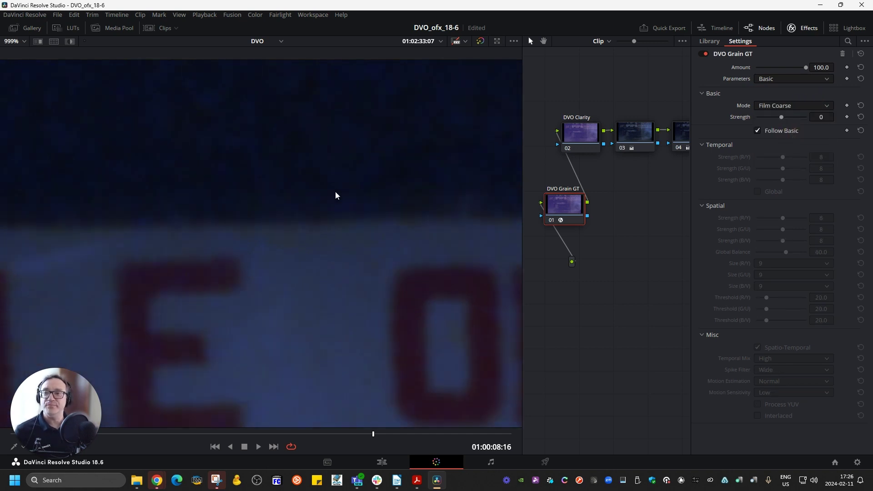
click(783, 108)
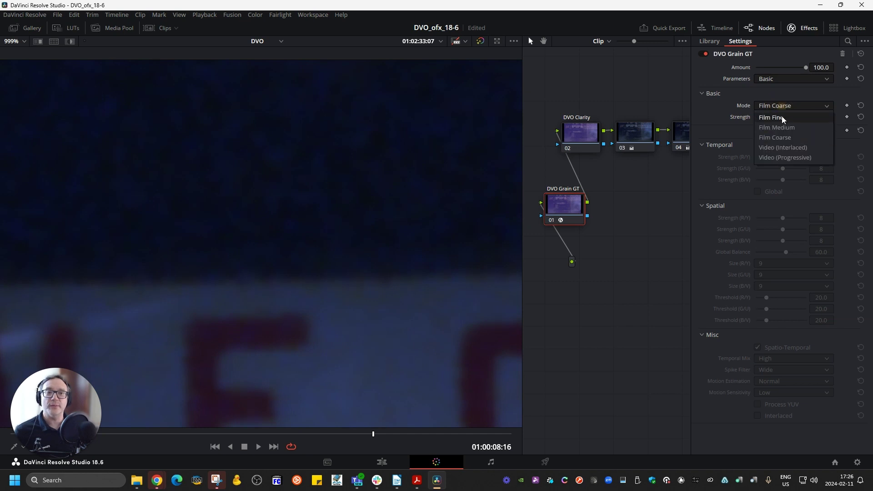
click(782, 117)
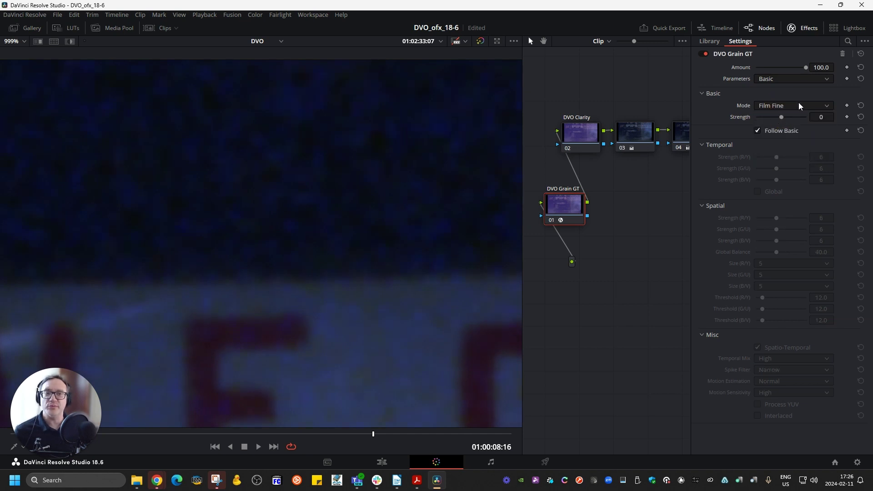
Raise DVO Grain GT strength to 2, toggling node 01 off and on to compare.
click(552, 222)
click(552, 222)
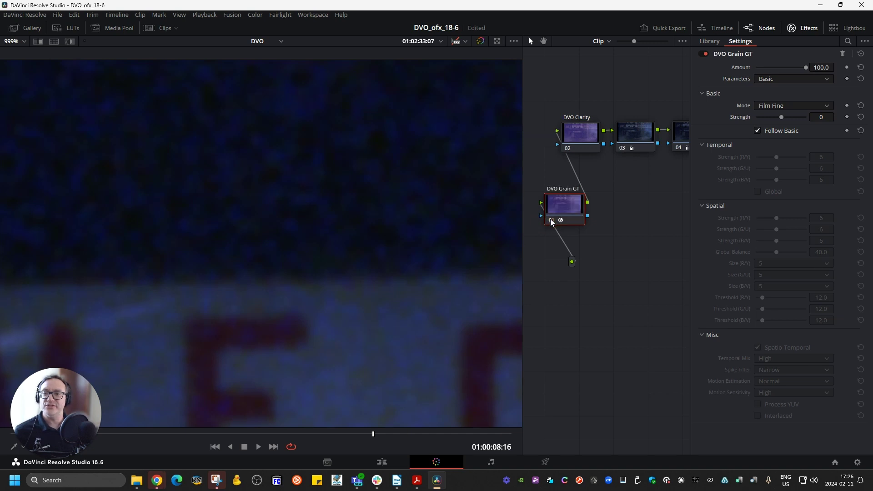
drag(782, 117, 822, 120)
click(526, 195)
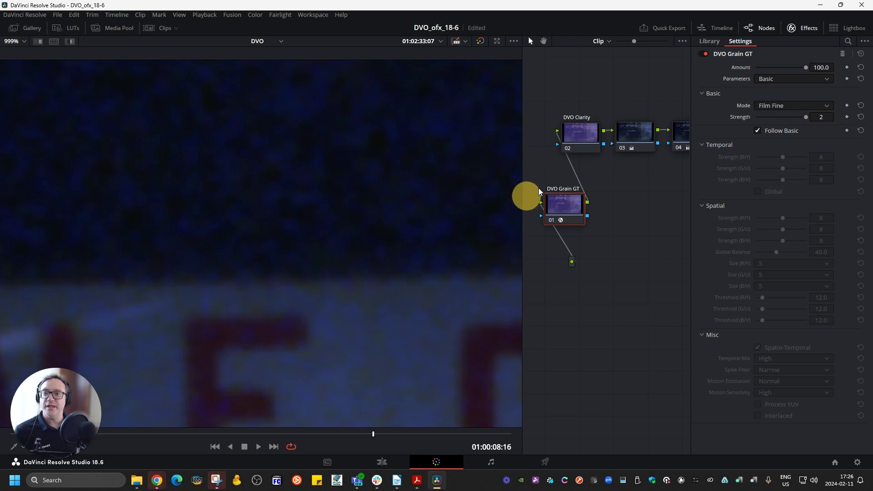
click(554, 221)
click(554, 221)
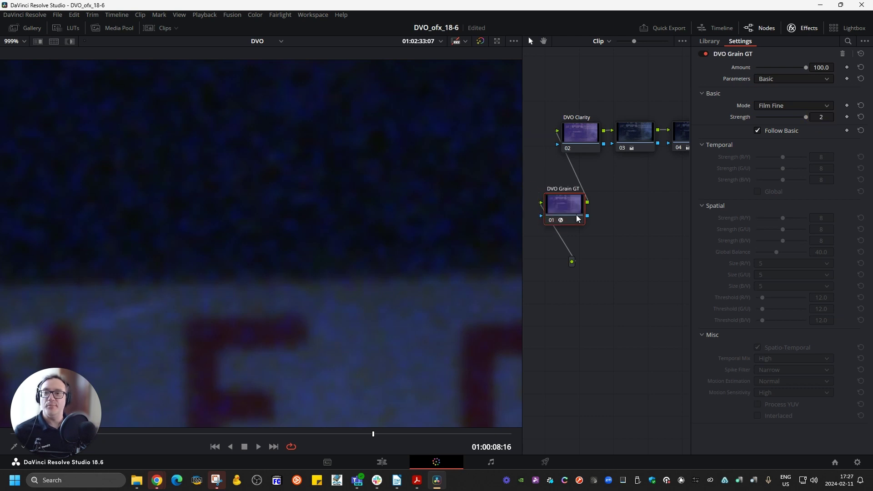
Switch to Film Coarse and try strength -2 before resetting it to 0.
click(815, 107)
click(793, 143)
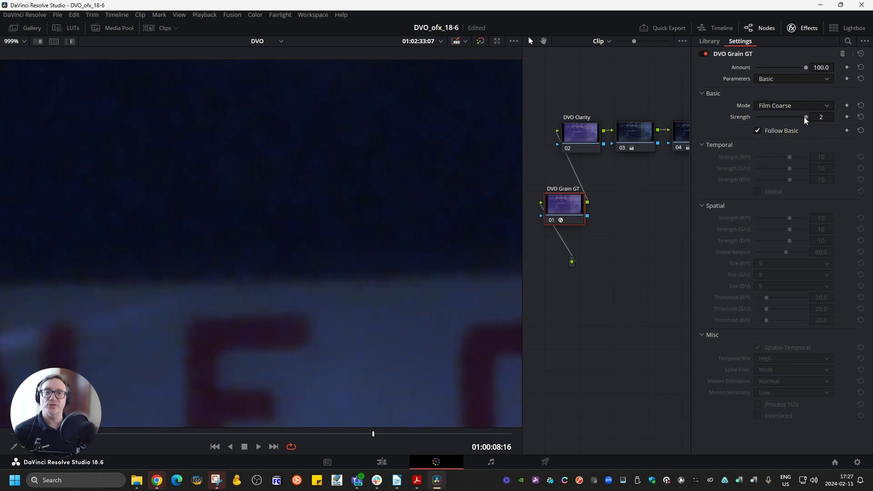
drag(806, 118, 782, 120)
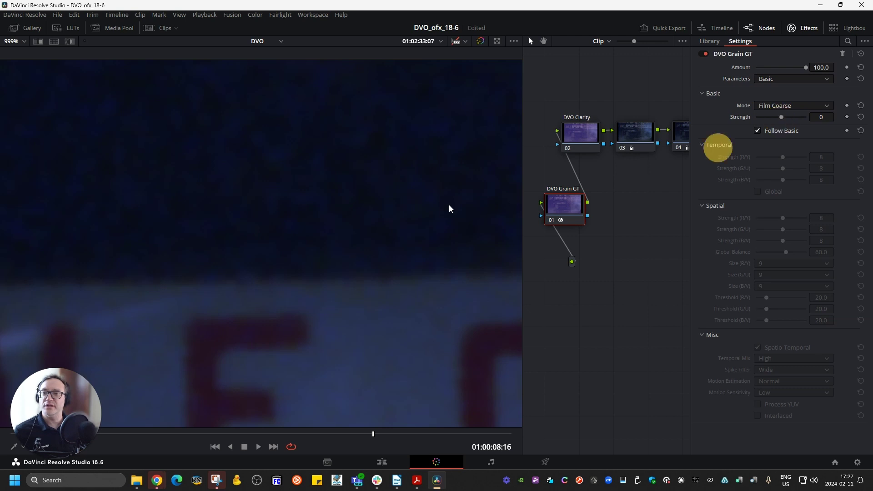
drag(782, 118, 756, 119)
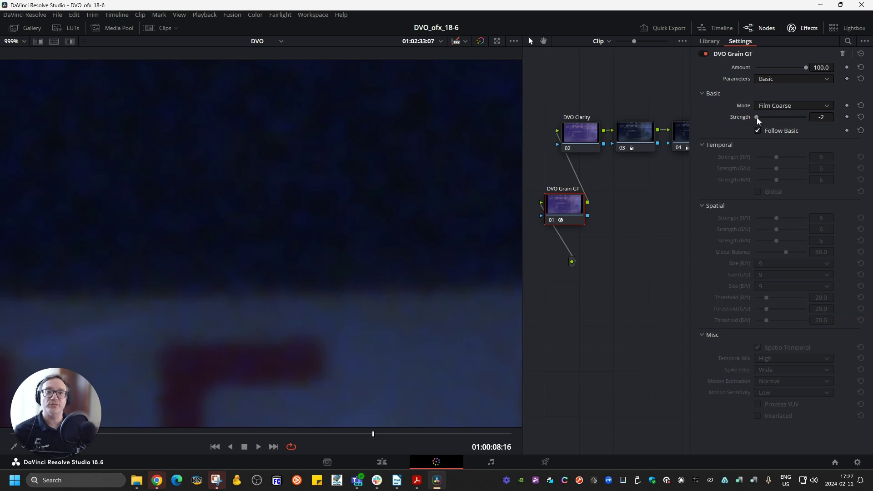
drag(757, 117, 782, 120)
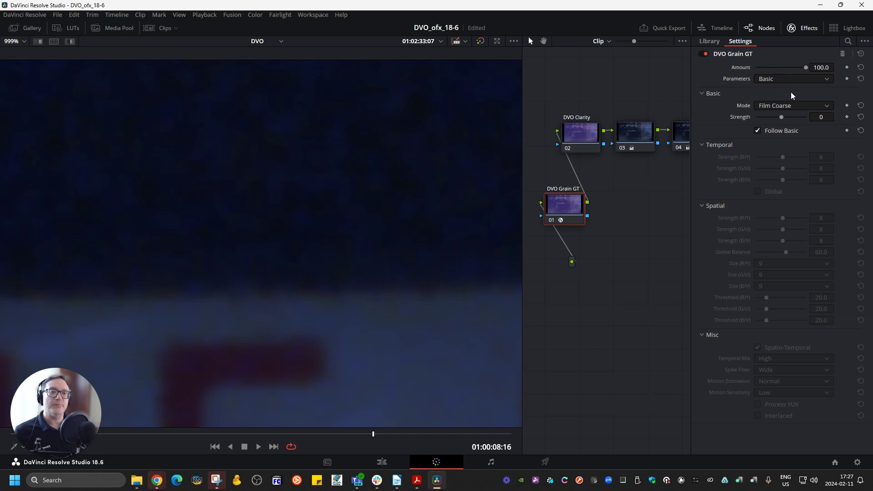
Set DVO Grain GT parameters to Advanced with Follow Basic unchecked.
click(793, 80)
click(789, 97)
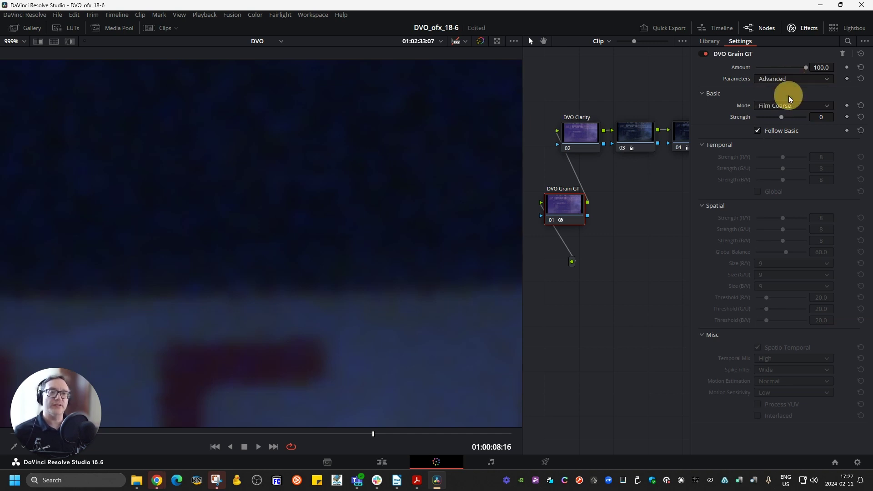
click(783, 130)
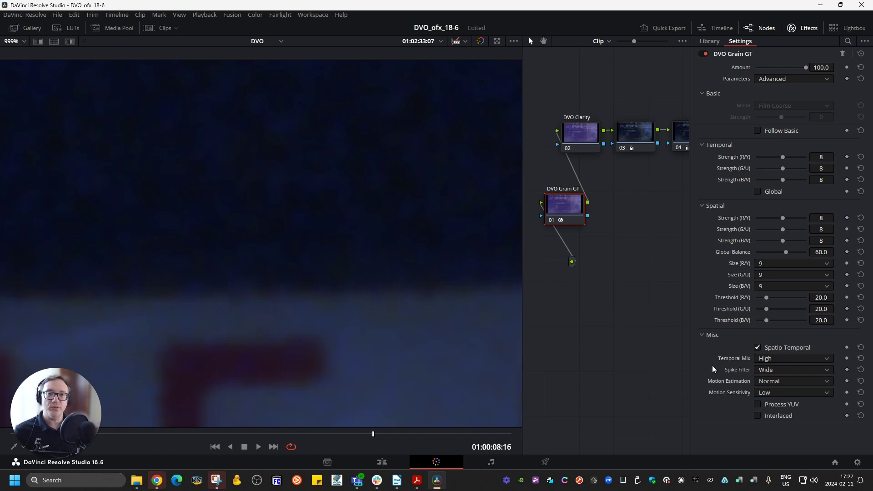
scroll(455, 217, down, 2)
scroll(454, 217, down, 2)
scroll(454, 216, down, 2)
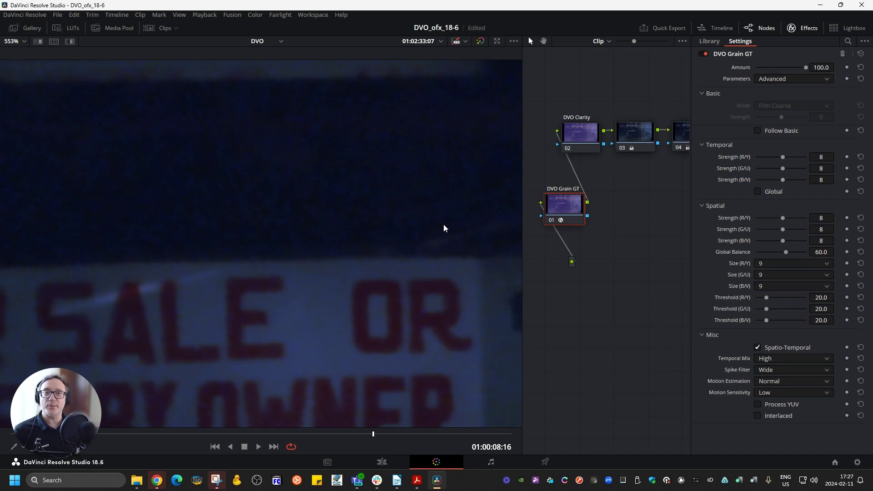
scroll(445, 177, up, 1)
Play the denoised clip in reverse and forward, stop, then fit the full street frame.
key(j)
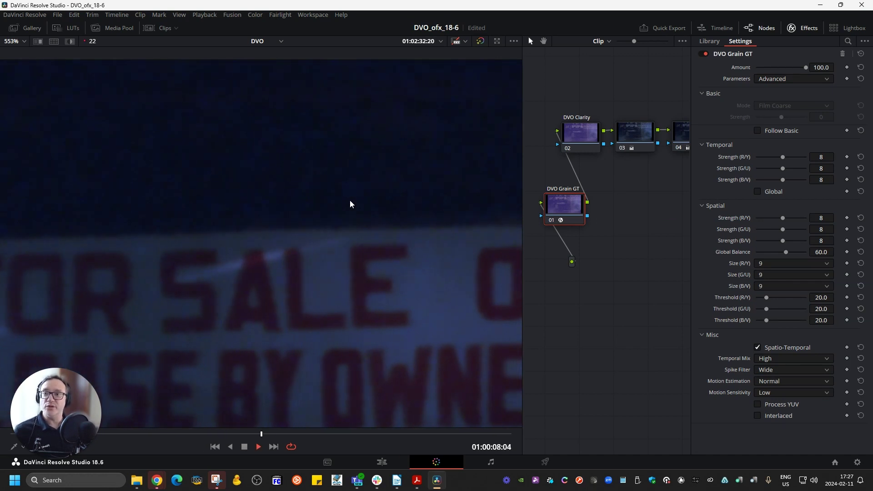
key(l)
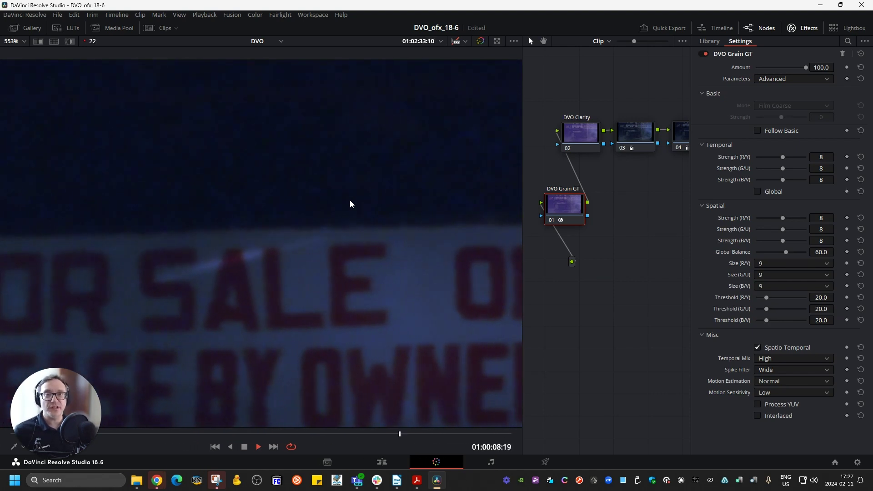
key(space)
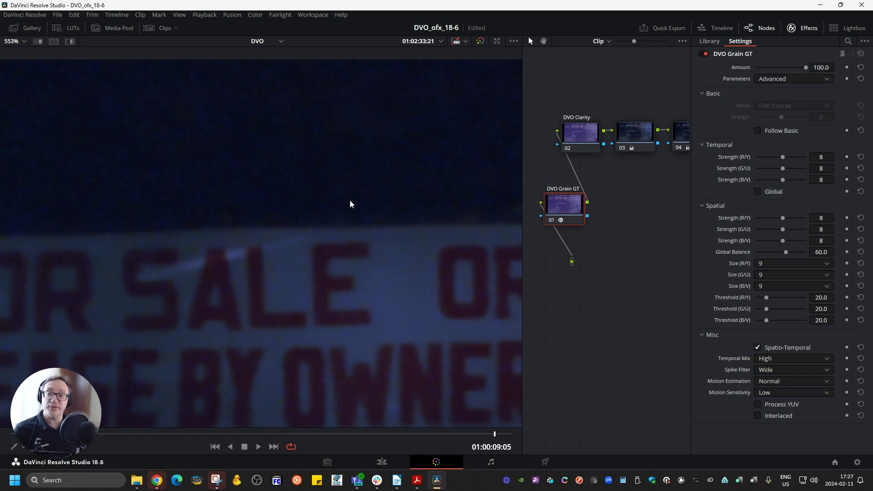
middle_click(347, 201)
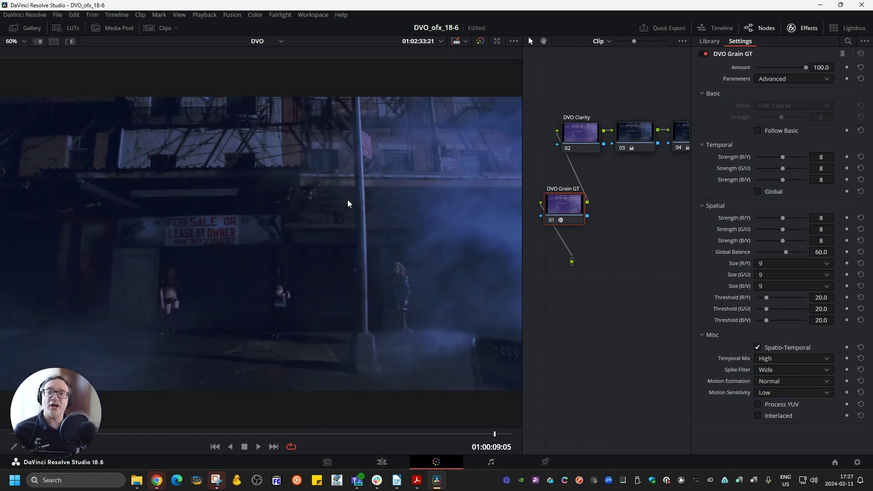